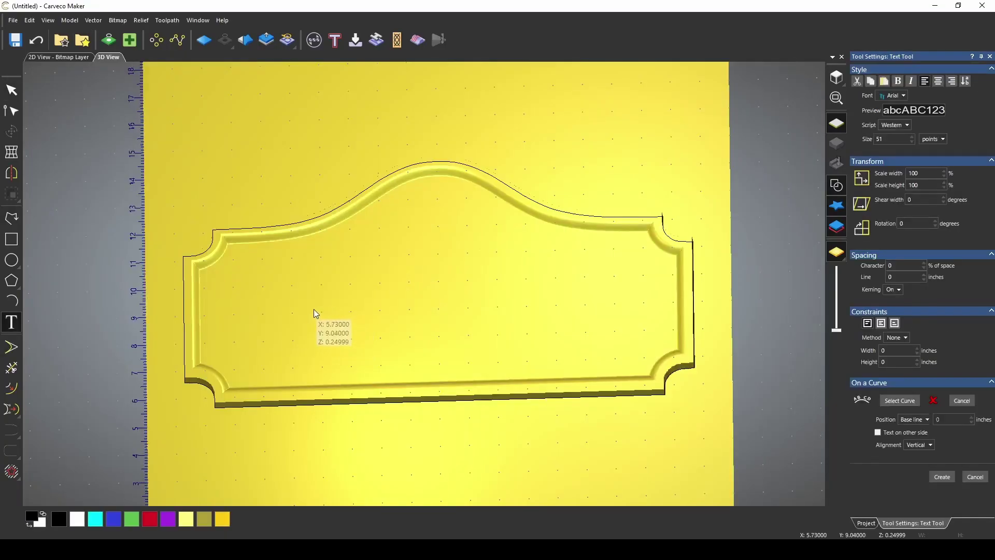
- Place the CARVECO MAKER text start point across the middle of the plaque
click(314, 307)
text(CARVECO MA)
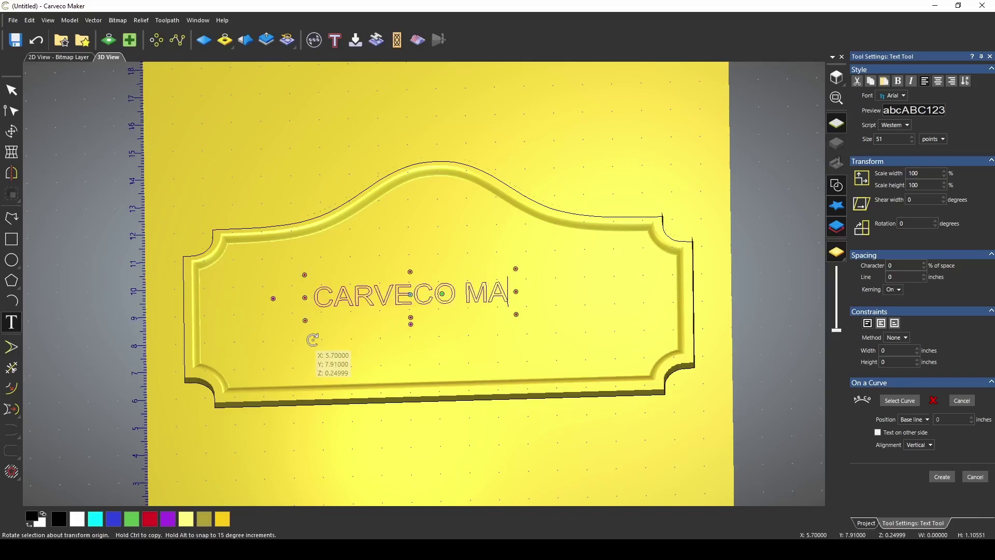
text(KER)
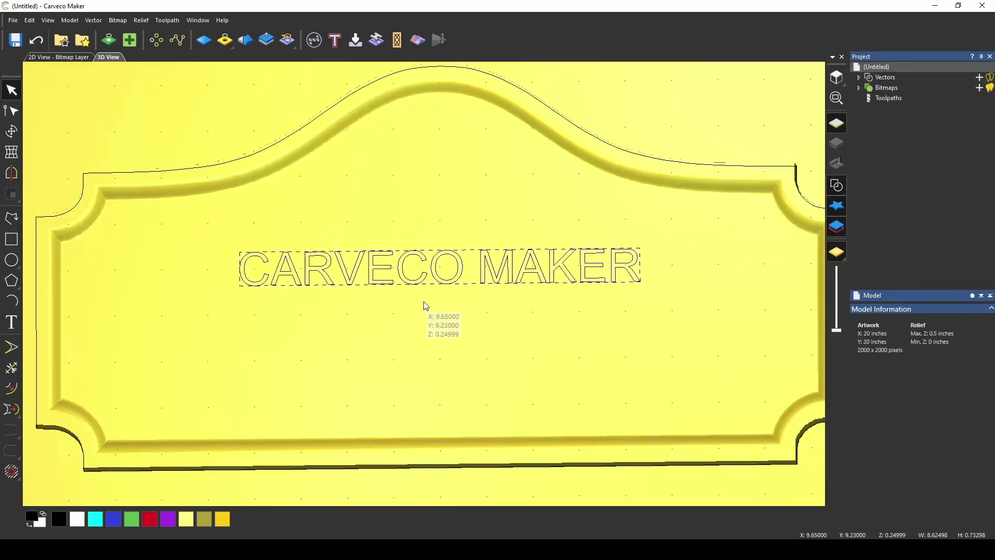
- Raise the CARVECO MAKER letters with Scale Relief height 1, masked to the selected vector
click(267, 40)
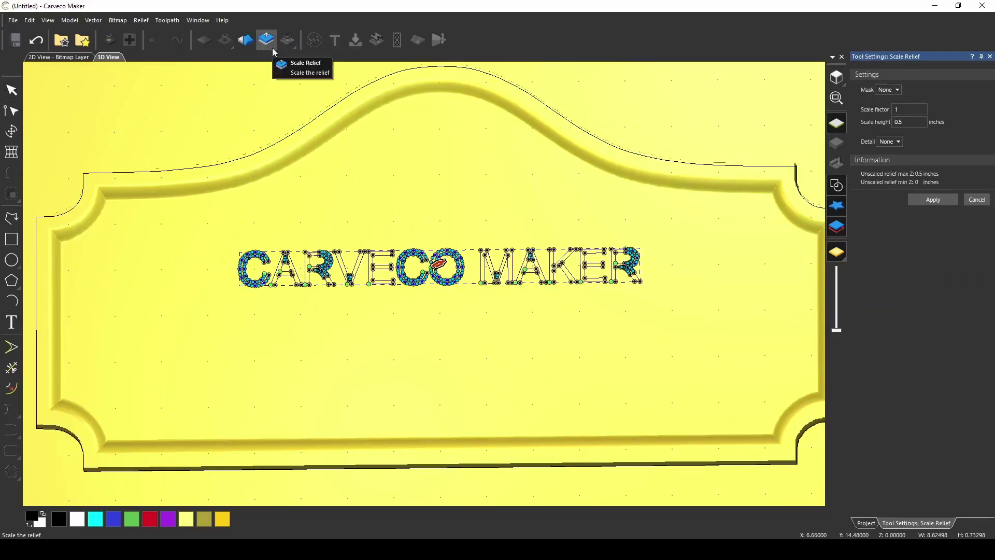
scroll(441, 348, down, 2)
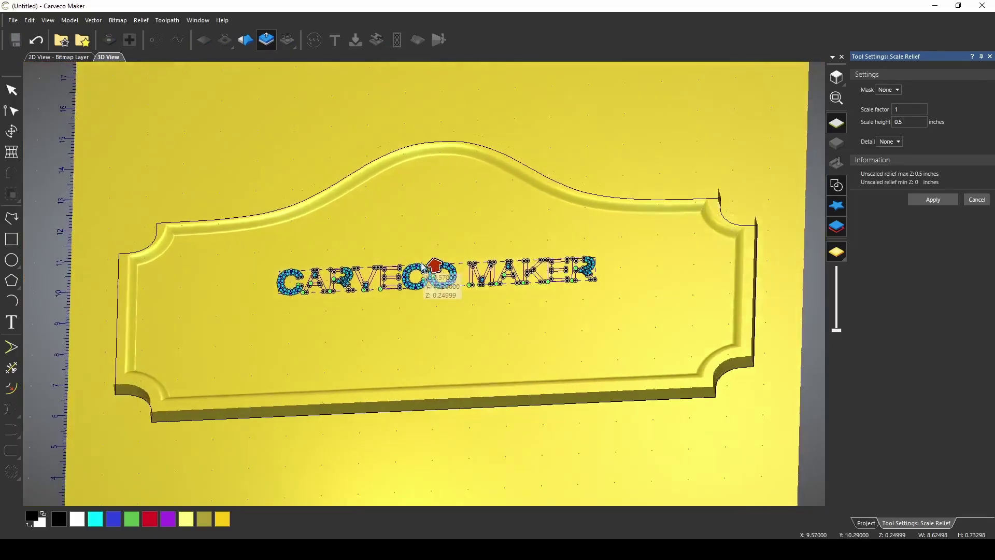
click(892, 89)
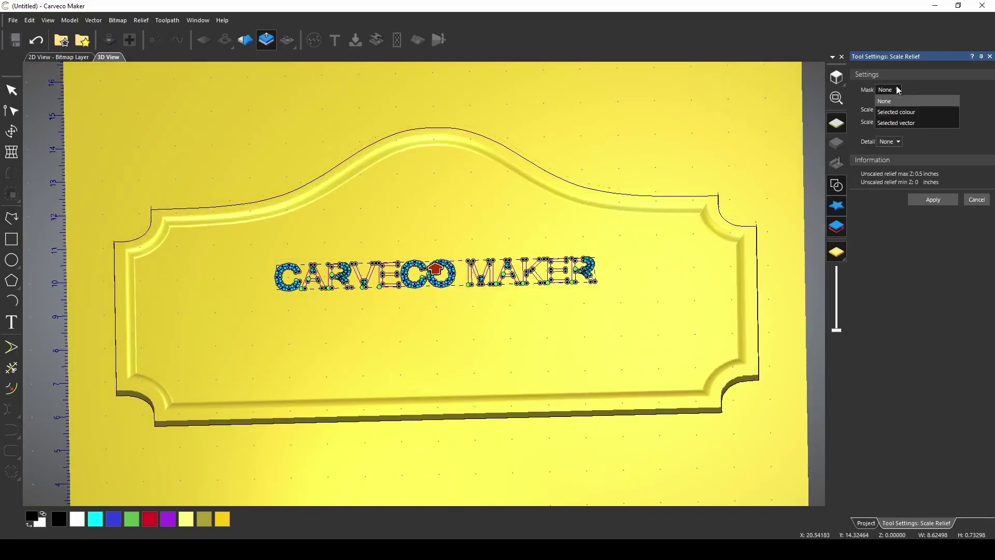
click(890, 124)
scroll(436, 272, up, 3)
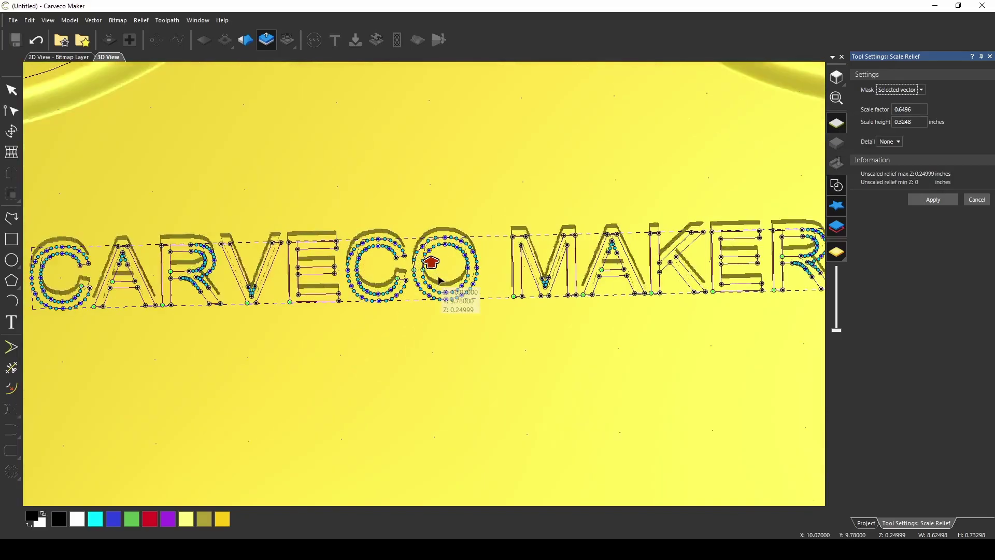
scroll(434, 268, down, 1)
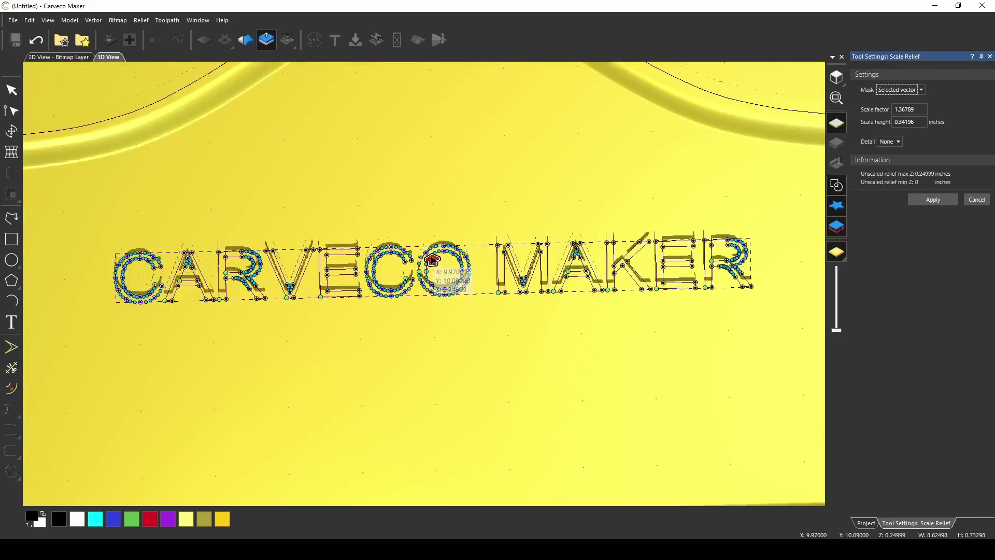
scroll(433, 267, down, 2)
scroll(892, 126, down, 2)
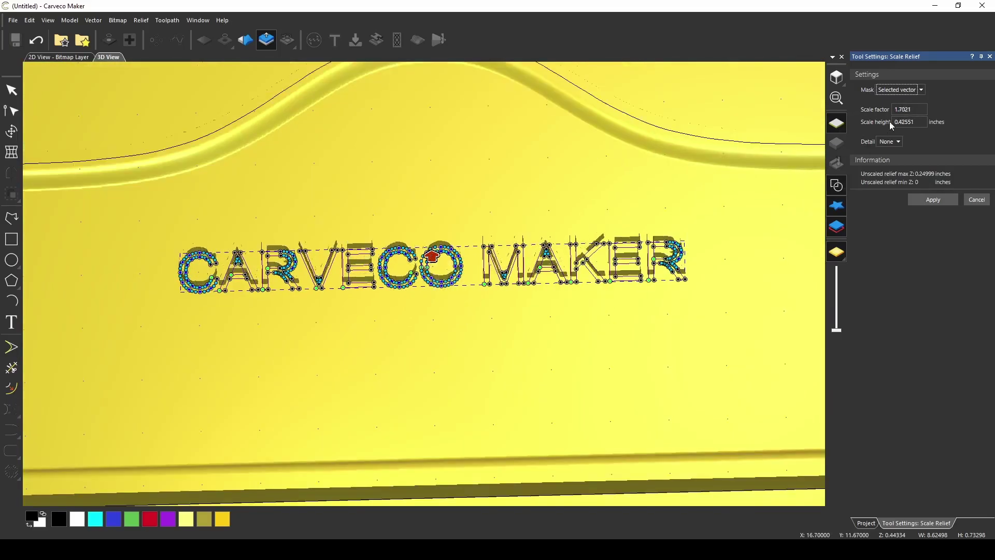
text(1)
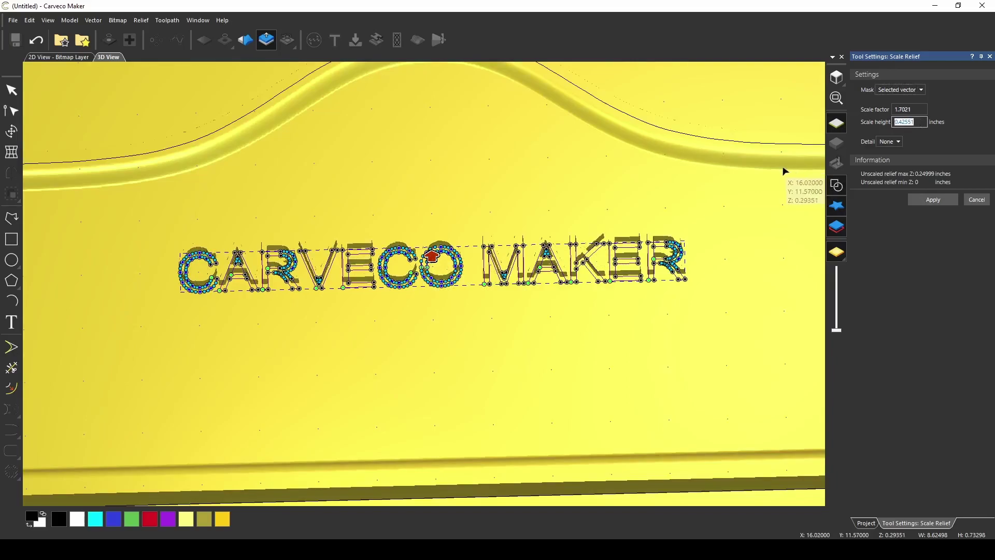
click(933, 200)
click(990, 56)
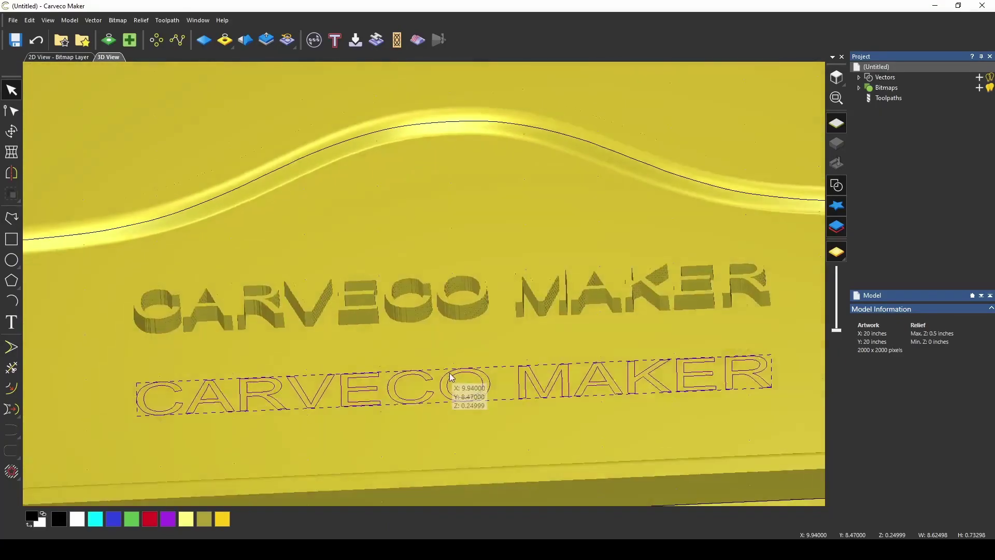
- Recess the second CARVECO MAKER line into the plaque with a negative Scale Relief height
drag(424, 288, 450, 372)
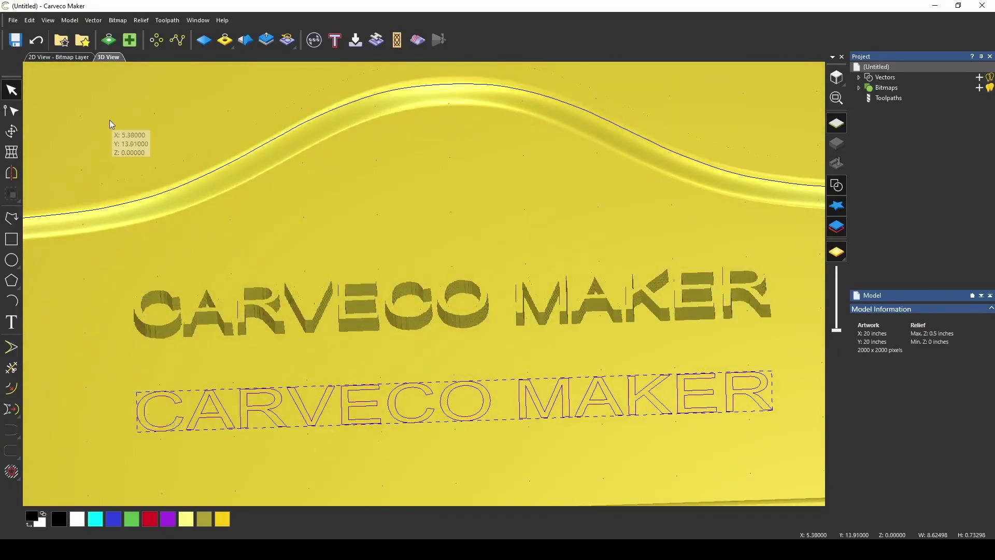
click(266, 39)
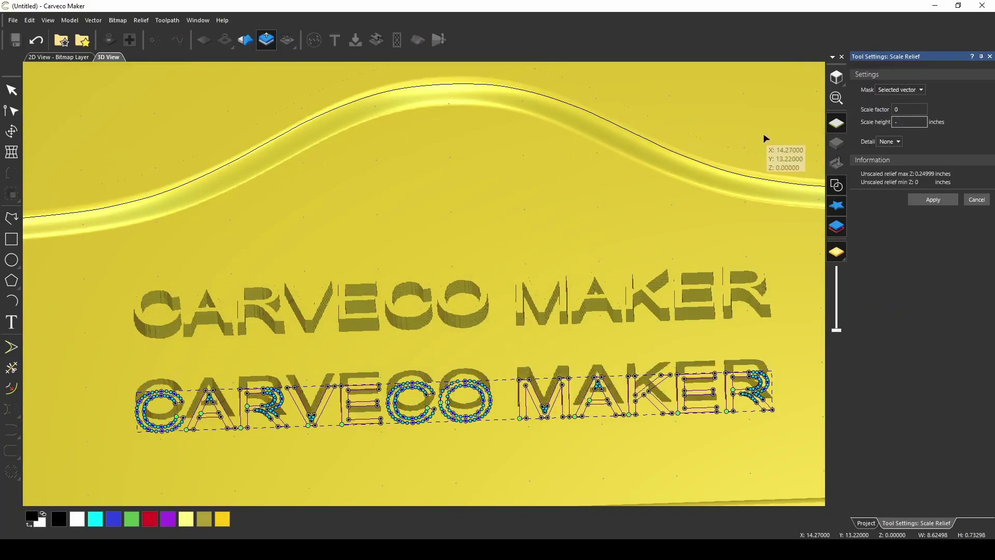
click(934, 199)
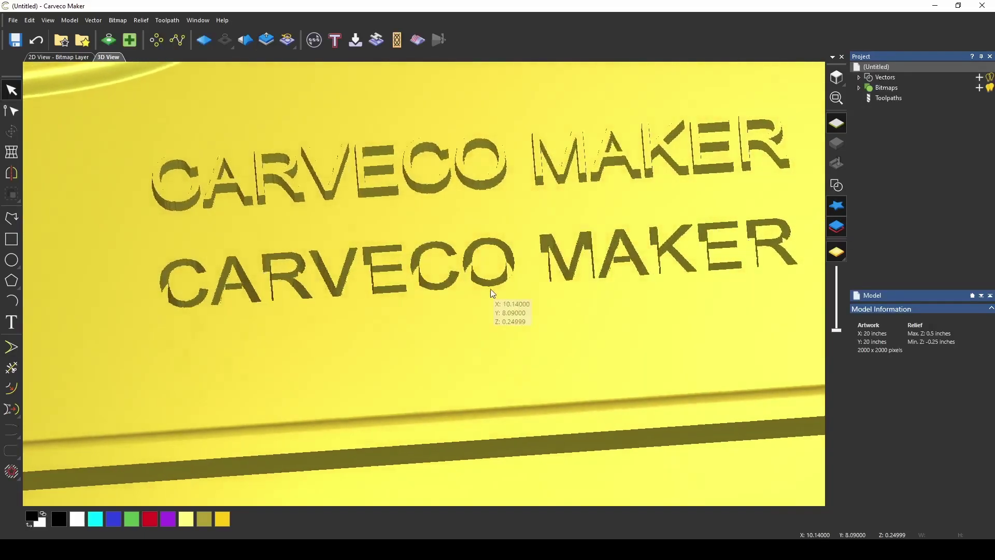
drag(463, 293, 504, 335)
scroll(504, 336, down, 3)
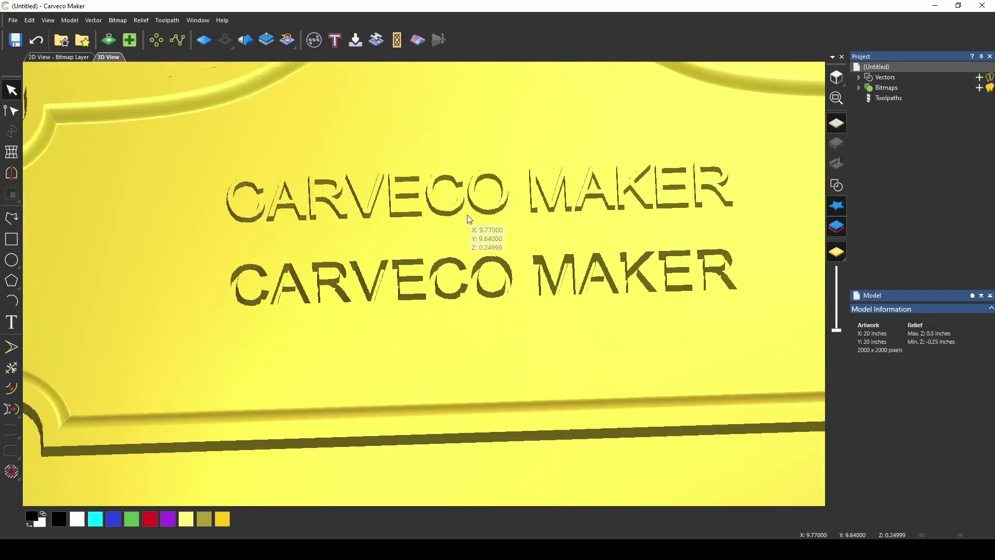
drag(475, 211, 319, 263)
- Draw a rectangle around both text lines and raise the relief inside it into a platform
click(8, 242)
drag(339, 208, 716, 367)
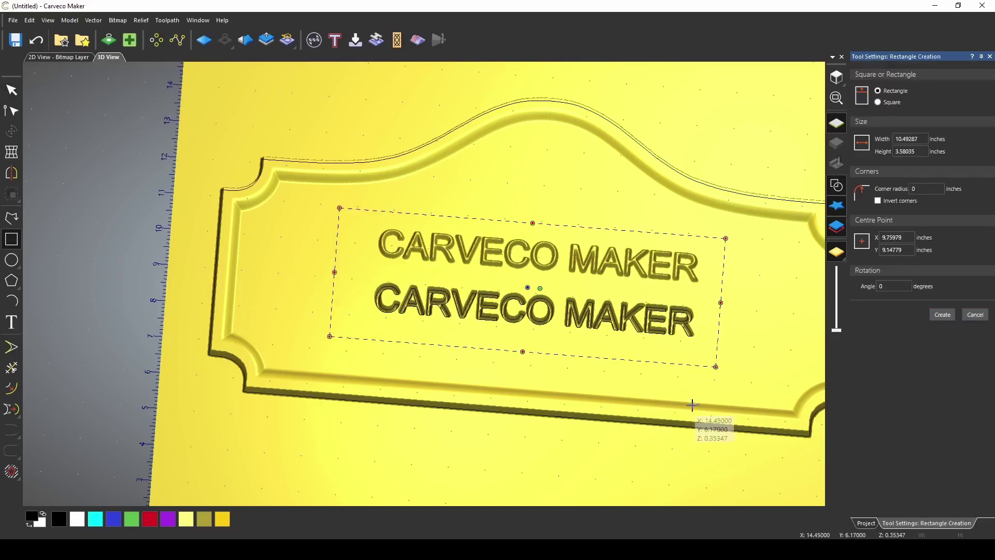
click(267, 39)
drag(540, 257, 540, 248)
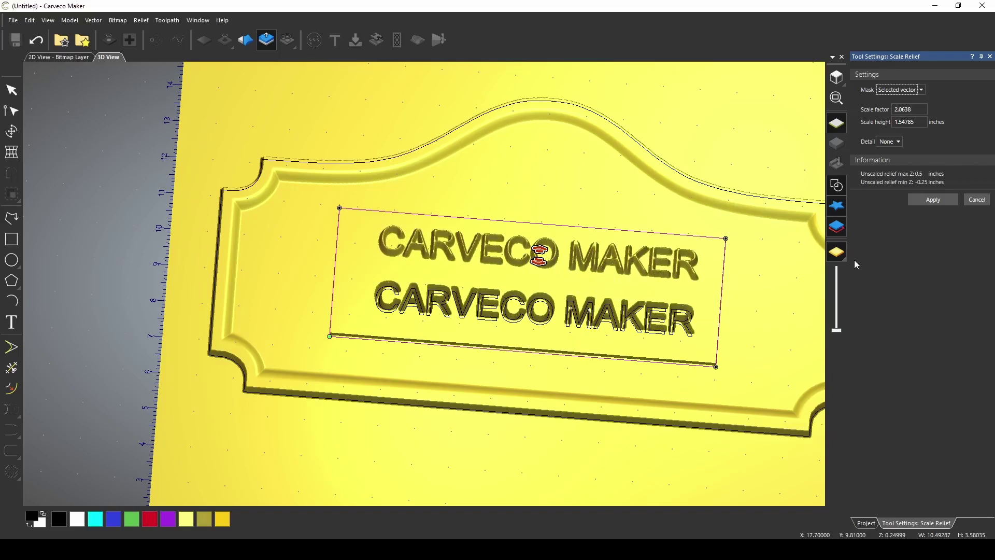
click(932, 200)
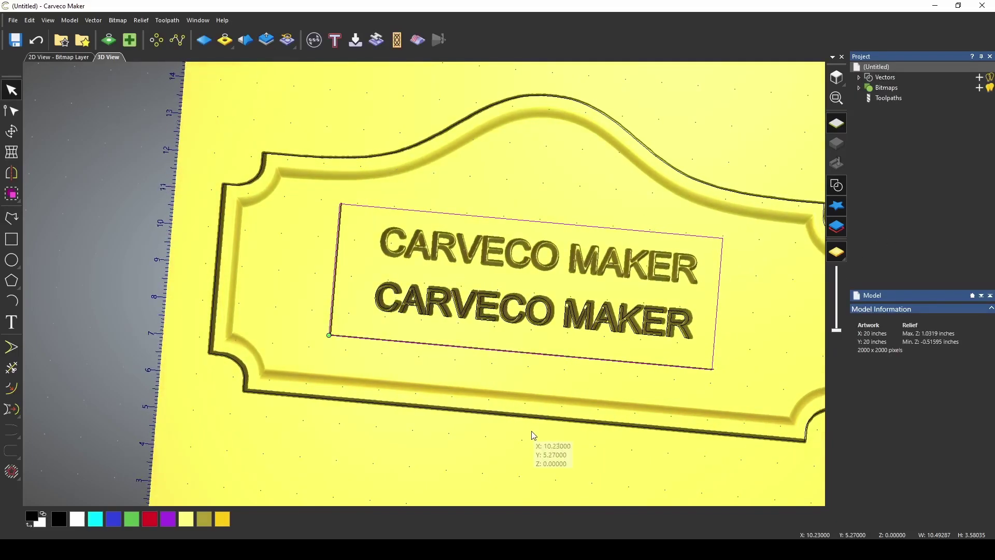
mouse_move(533, 323)
mouse_down()
mouse_move(627, 310)
mouse_move(522, 267)
mouse_move(516, 327)
mouse_up()
scroll(515, 327, up, 3)
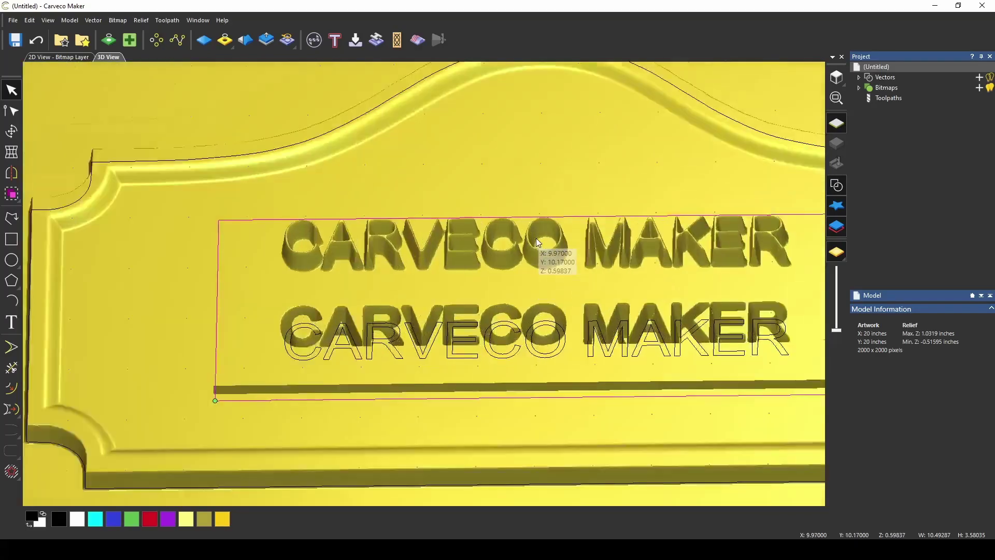
scroll(529, 263, up, 2)
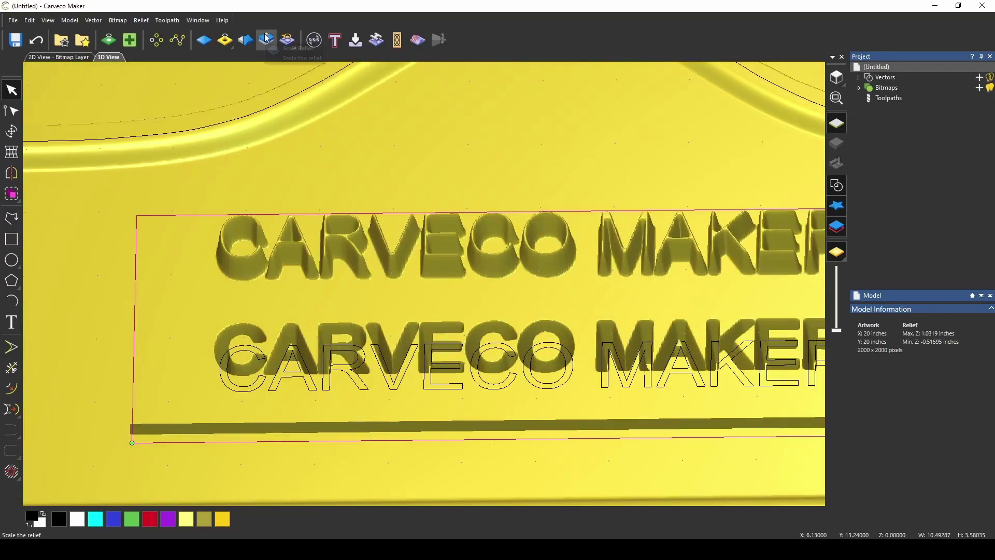